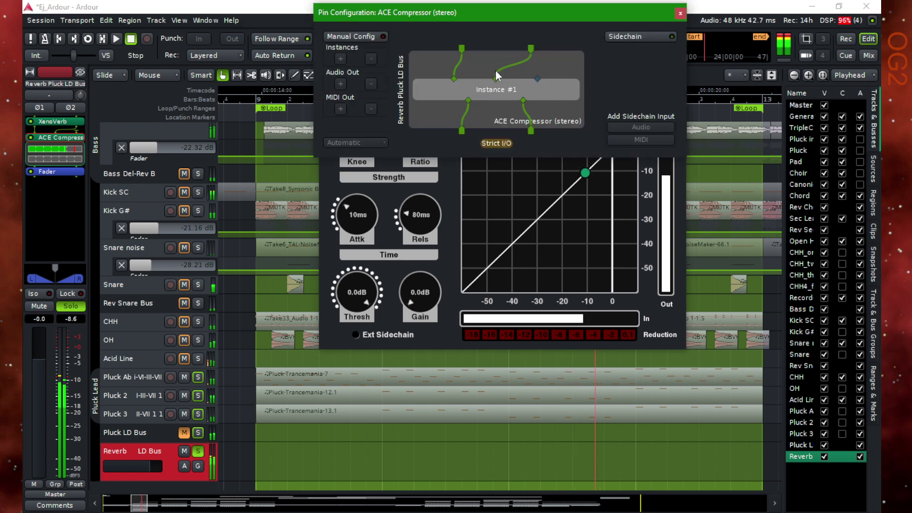
- Add a sidechain input to the reverb bus's ACE Compressor, feed it from Pluck LD Bus, and enable its external sidechain
click(625, 38)
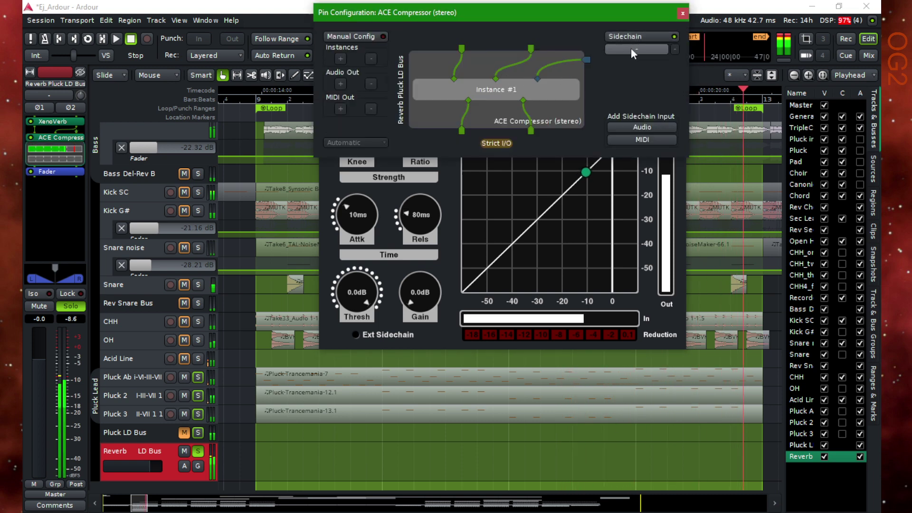
click(630, 47)
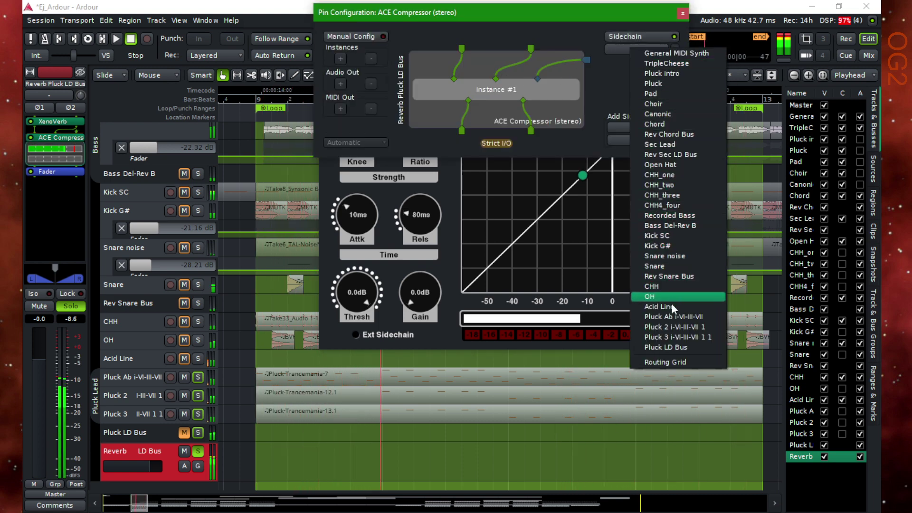
click(666, 343)
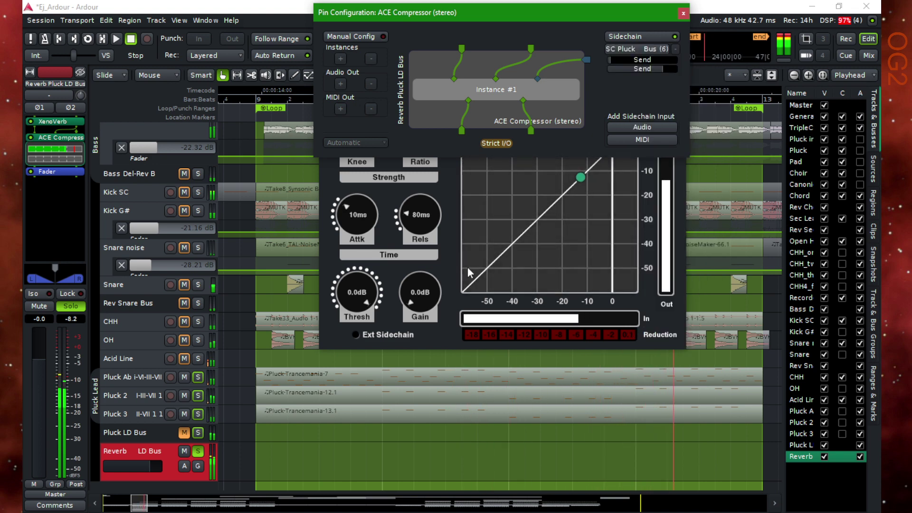
click(682, 13)
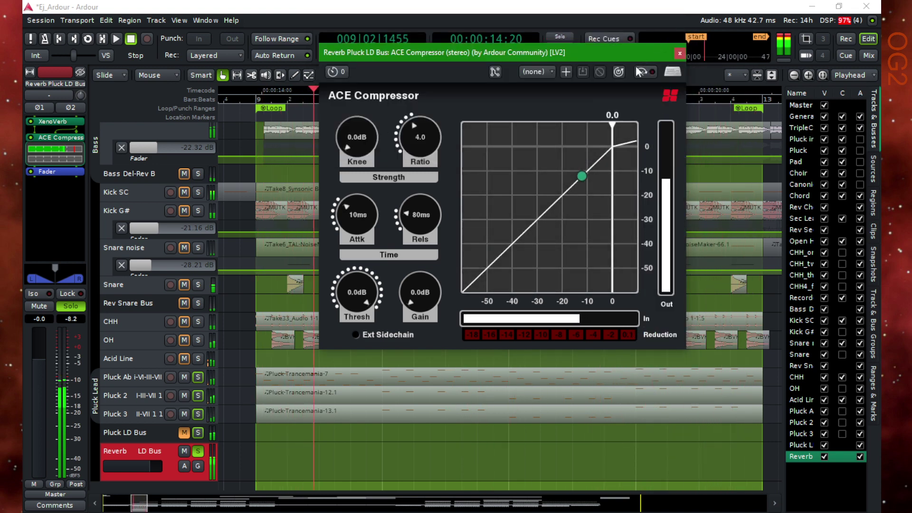
click(356, 334)
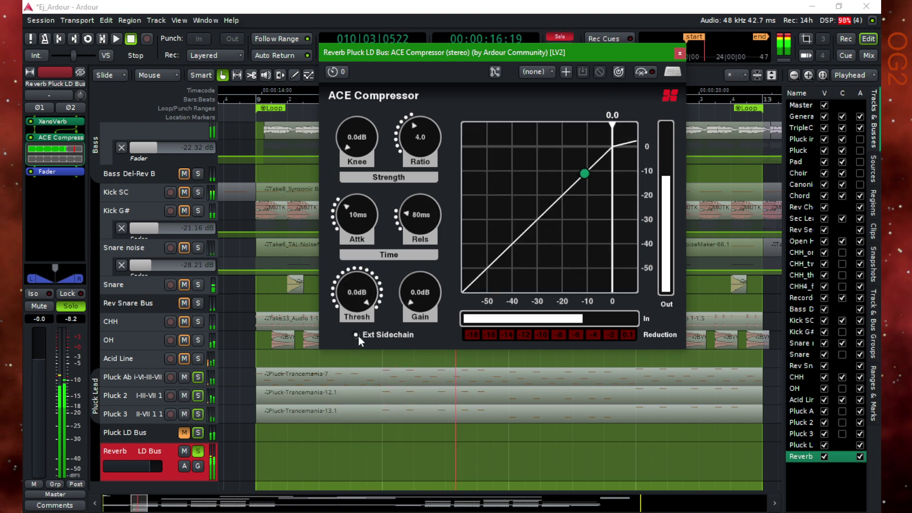
- Set the compressor's threshold to about -12 dB, its knee to 1.8 dB and its ratio to 3.0
drag(360, 290, 375, 330)
drag(357, 138, 371, 96)
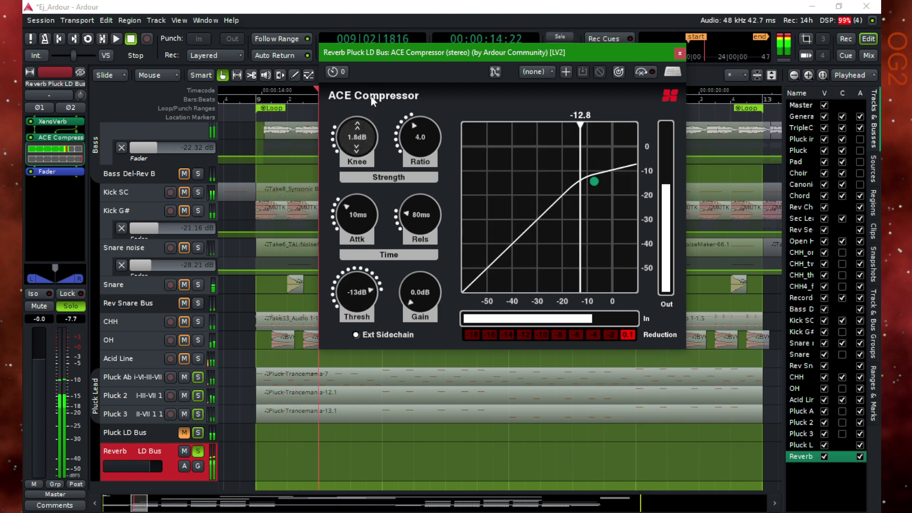
scroll(414, 166, down, 6)
scroll(414, 163, up, 2)
mouse_move(361, 285)
mouse_down()
mouse_move(359, 326)
mouse_move(376, 282)
mouse_up()
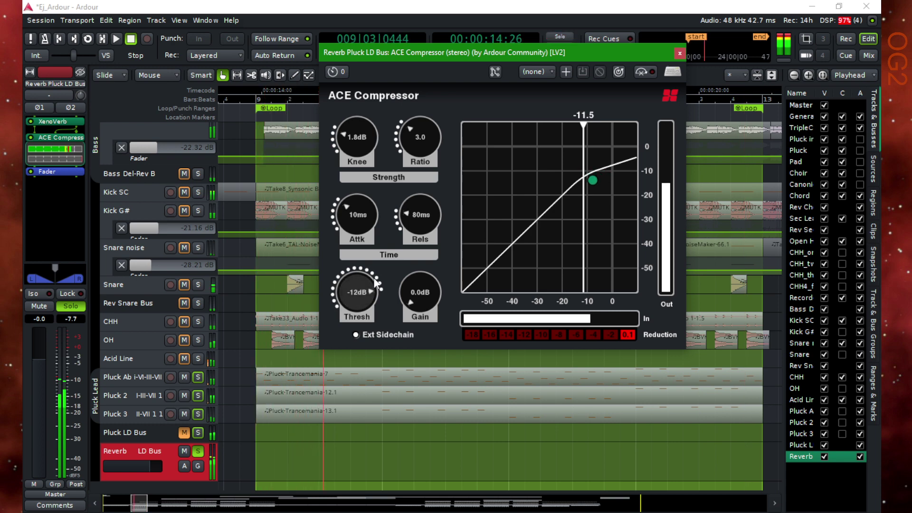
- Stop playback and insert the API-550A Stereo (VST3) equalizer after the ACE Compressor on the reverb bus
key(space)
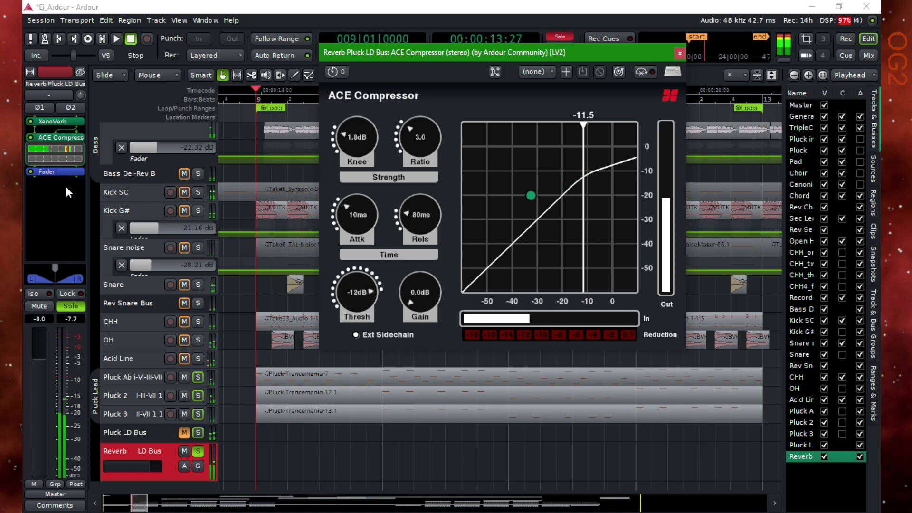
right_click(52, 169)
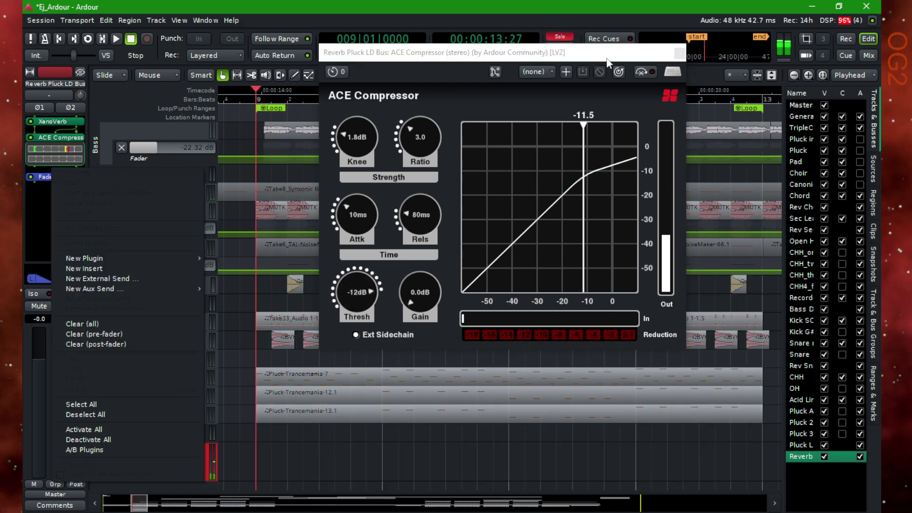
key(Escape)
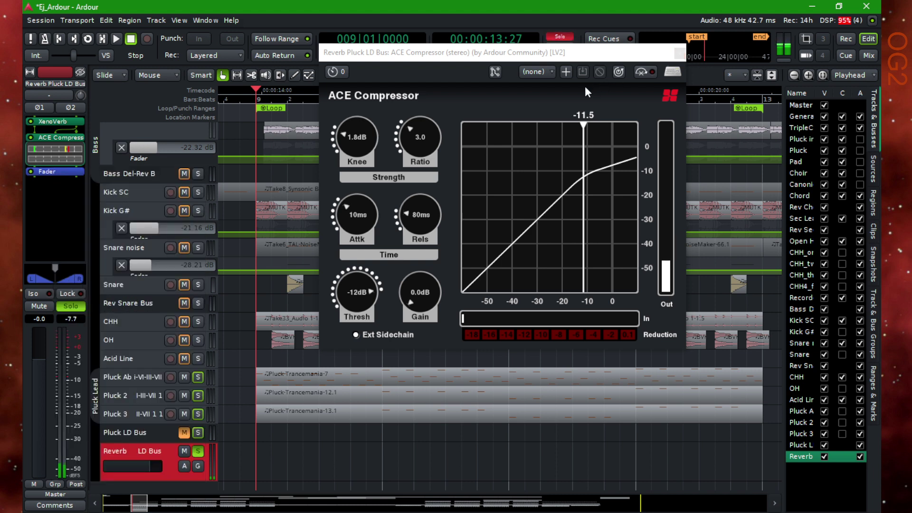
right_click(65, 172)
mouse_move(190, 258)
mouse_move(242, 261)
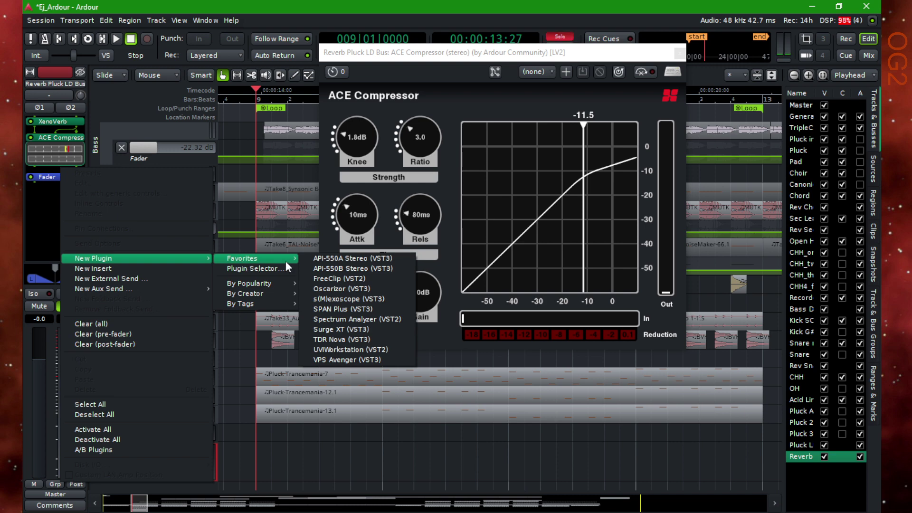
click(319, 261)
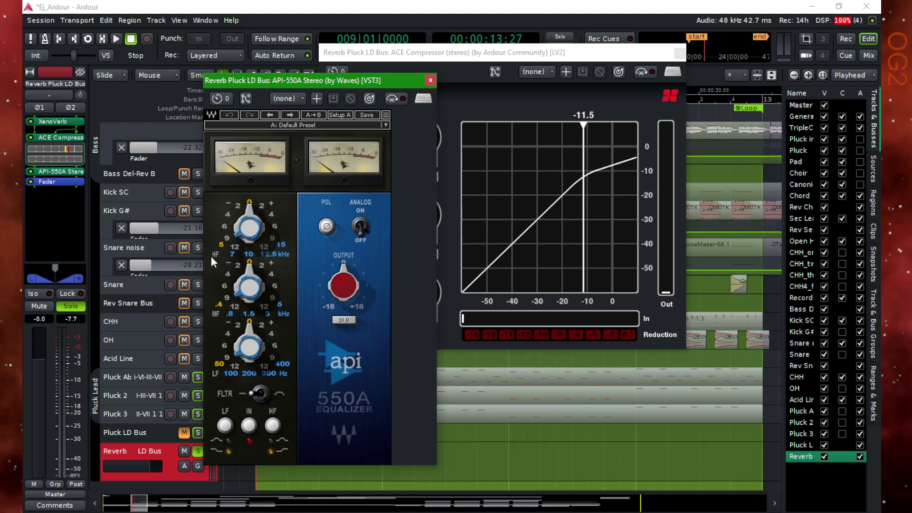
- With the loop playing, toggle the API-550A's analog switch and boost its high-frequency band by about 4 dB
key(space)
drag(259, 81, 298, 67)
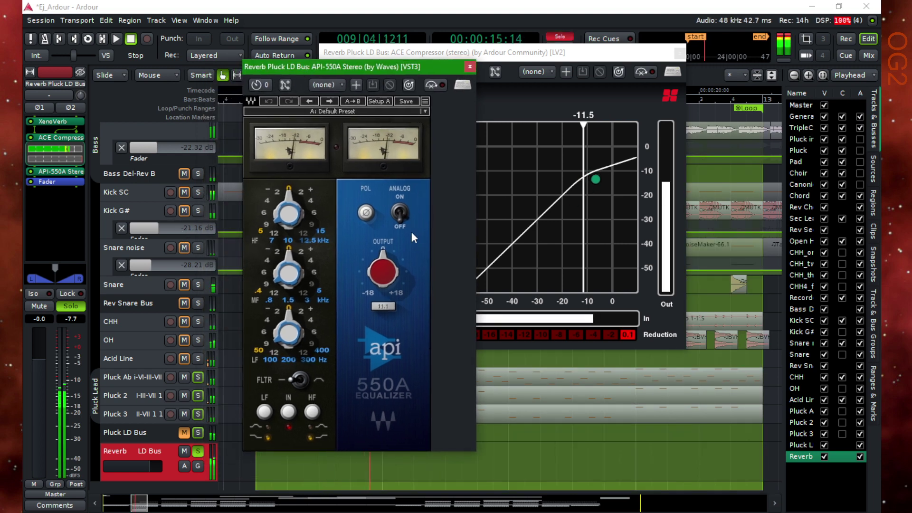
click(680, 53)
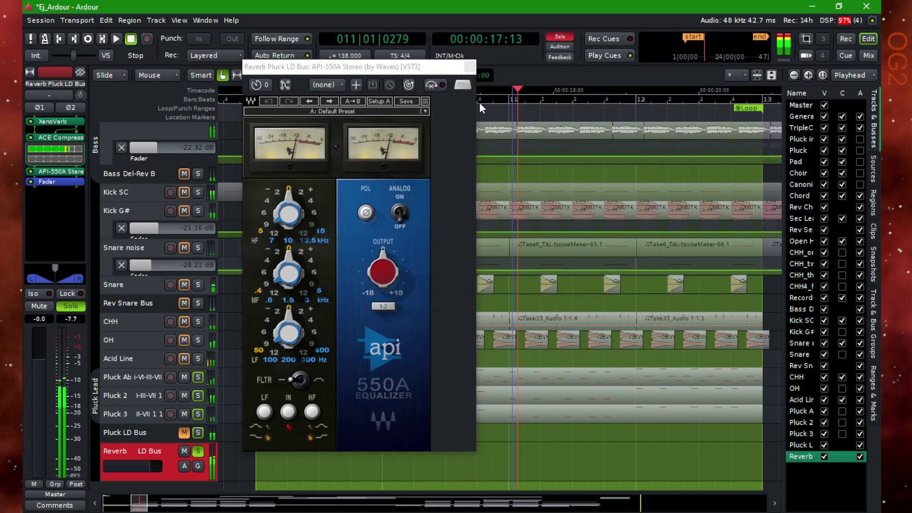
drag(395, 66, 512, 66)
click(517, 205)
click(411, 223)
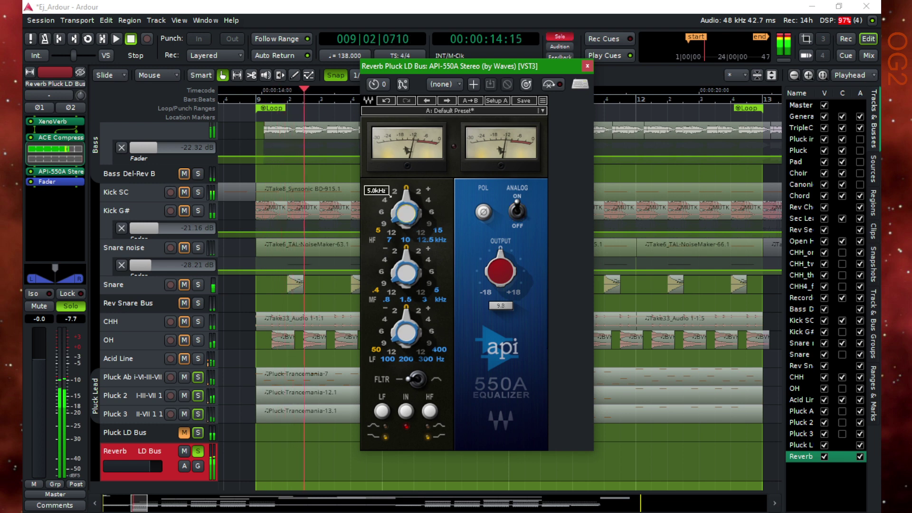
drag(411, 223, 411, 214)
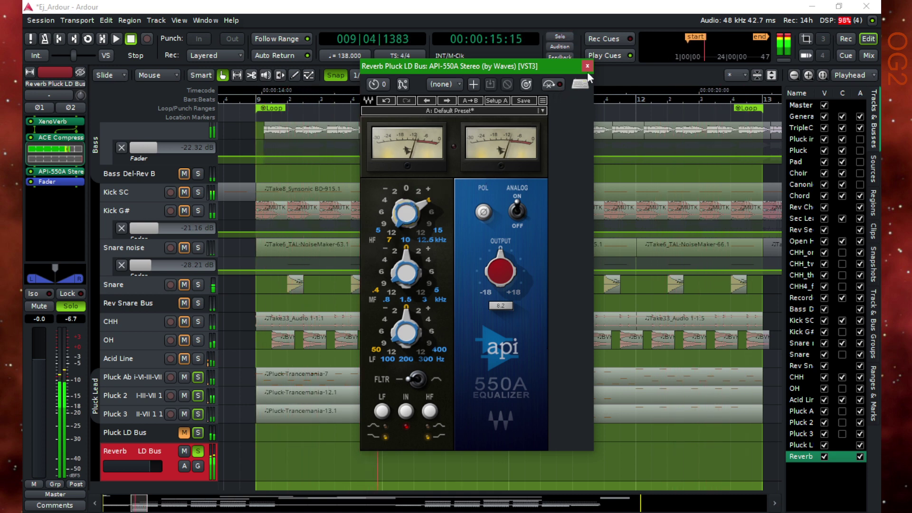
click(588, 66)
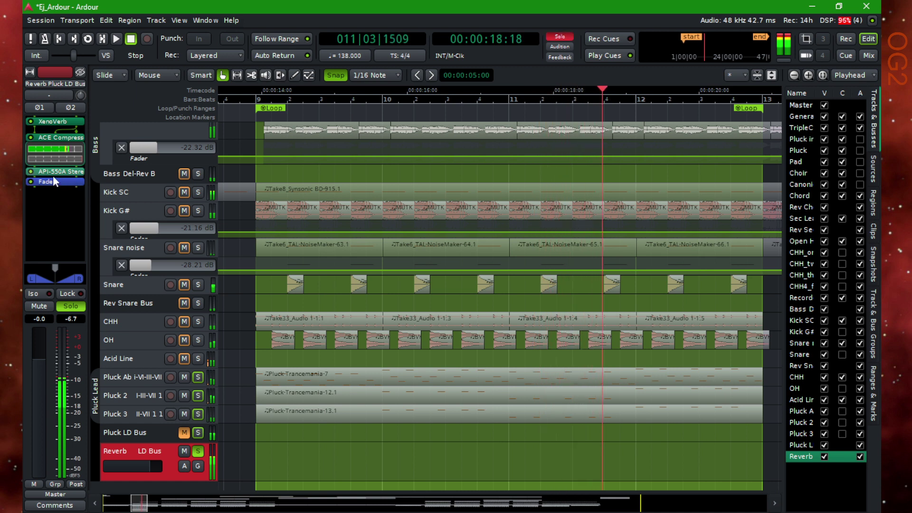
- Stop playback and insert a second ACE Compressor (stereo) after the API-550A equalizer on the reverb bus
key(space)
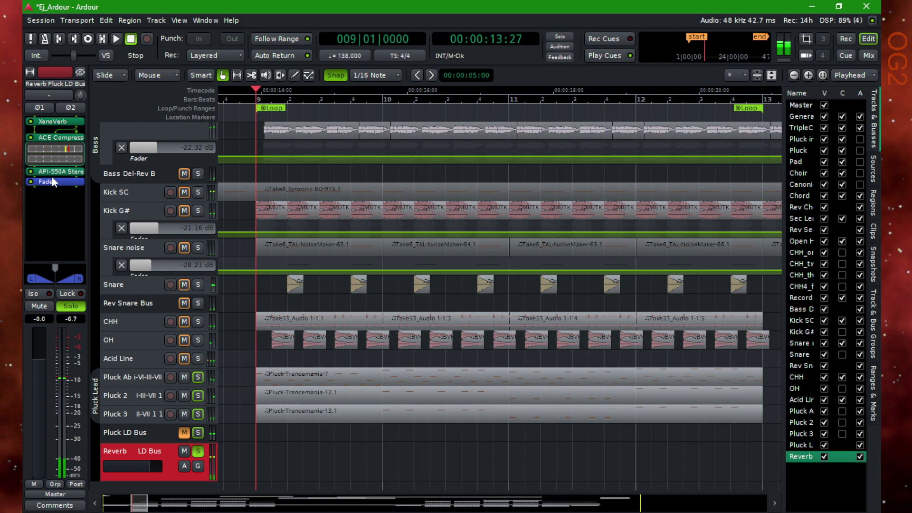
right_click(51, 176)
mouse_move(94, 267)
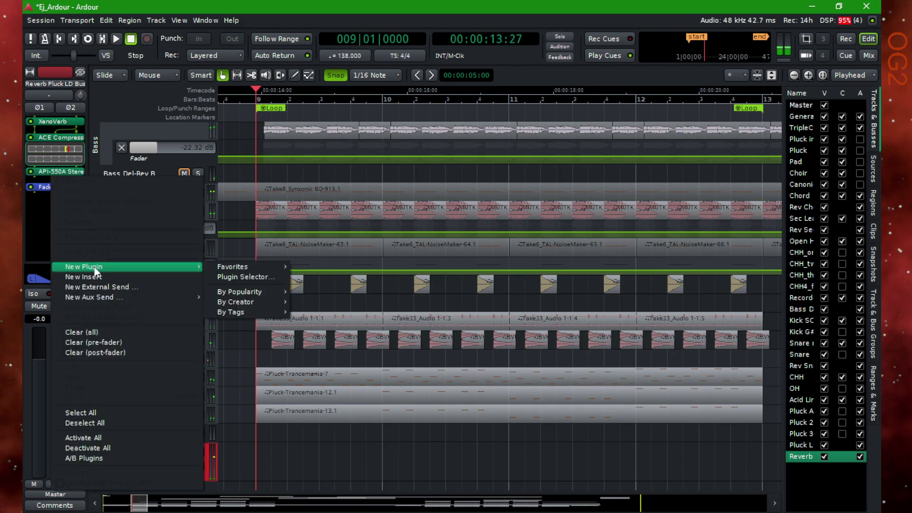
mouse_move(210, 266)
click(270, 273)
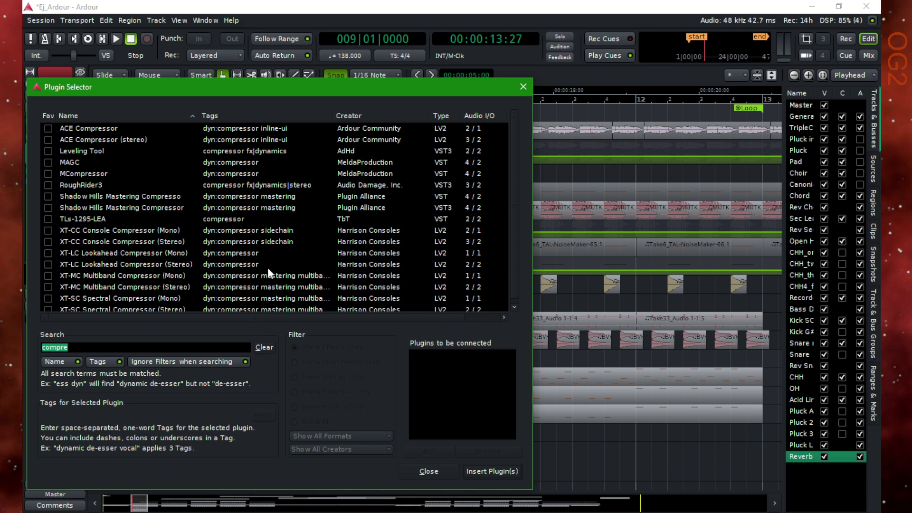
click(127, 142)
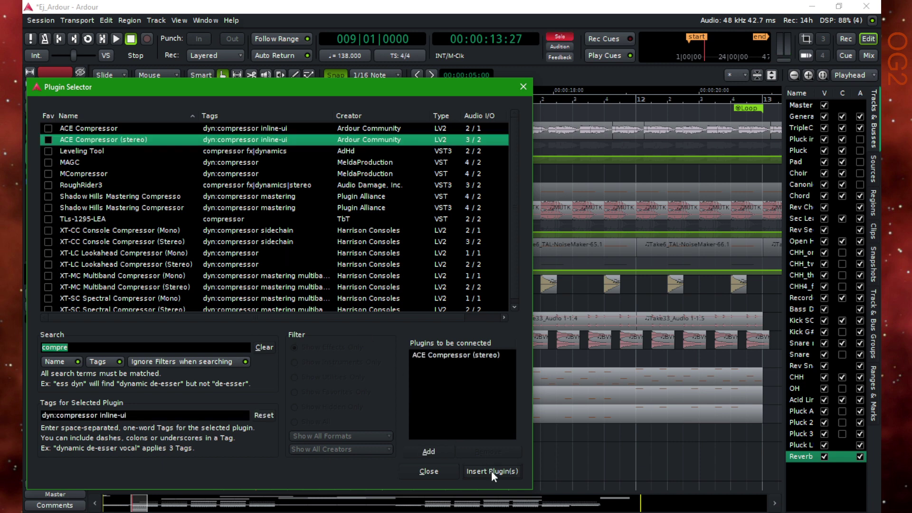
click(491, 471)
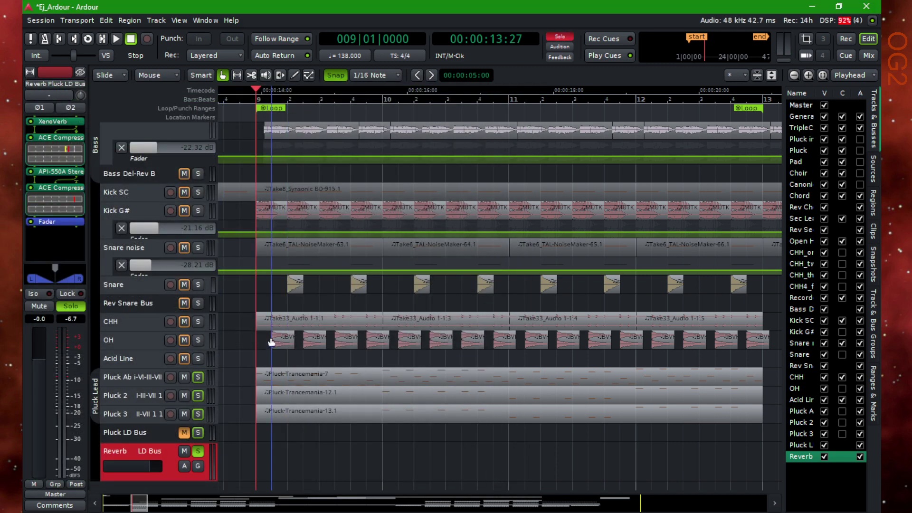
- With the loop playing, add a sidechain input fed from Kick SC to the second compressor and enable its external sidechain
key(space)
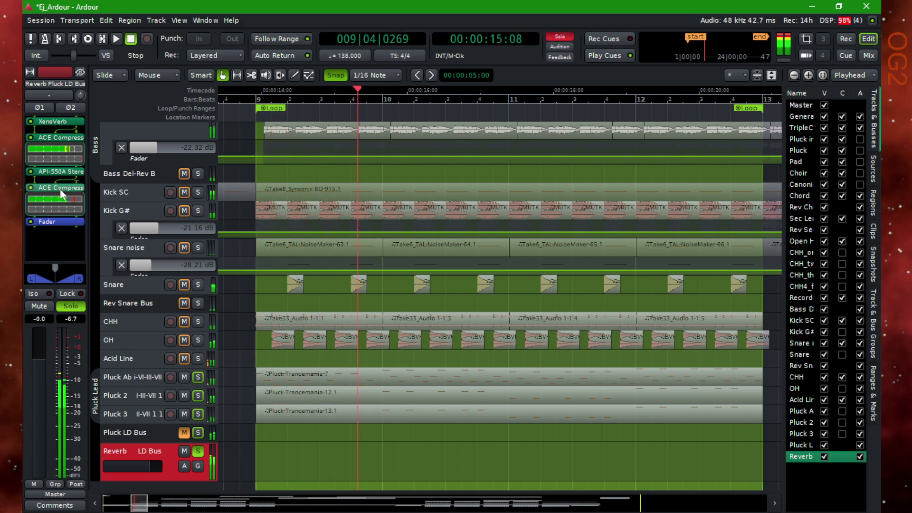
double_click(60, 189)
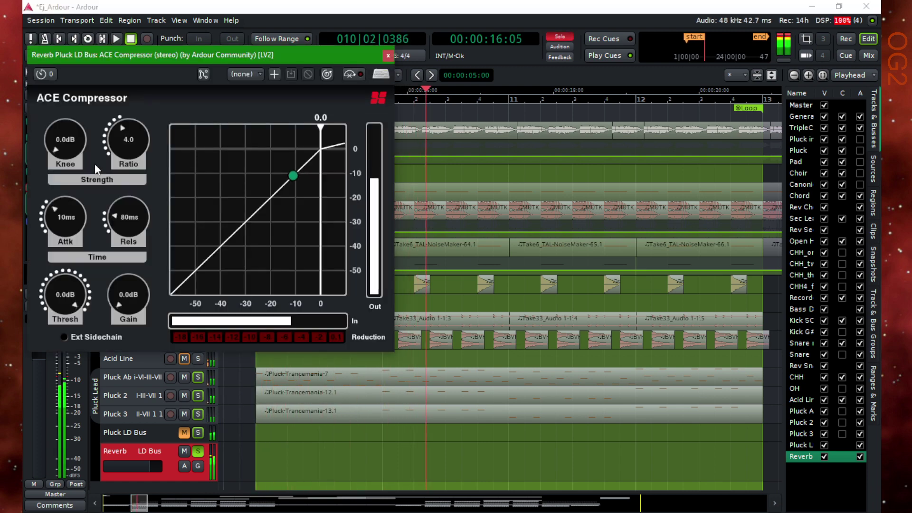
click(203, 74)
click(341, 39)
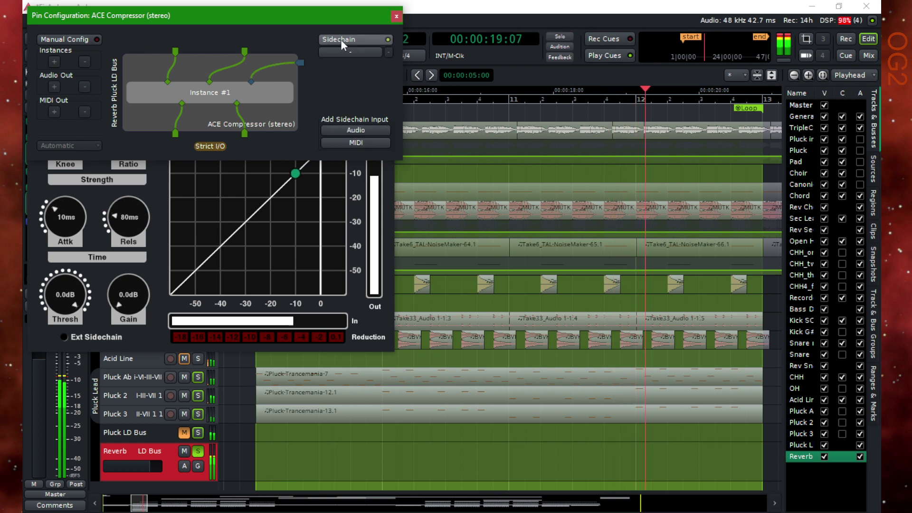
click(346, 51)
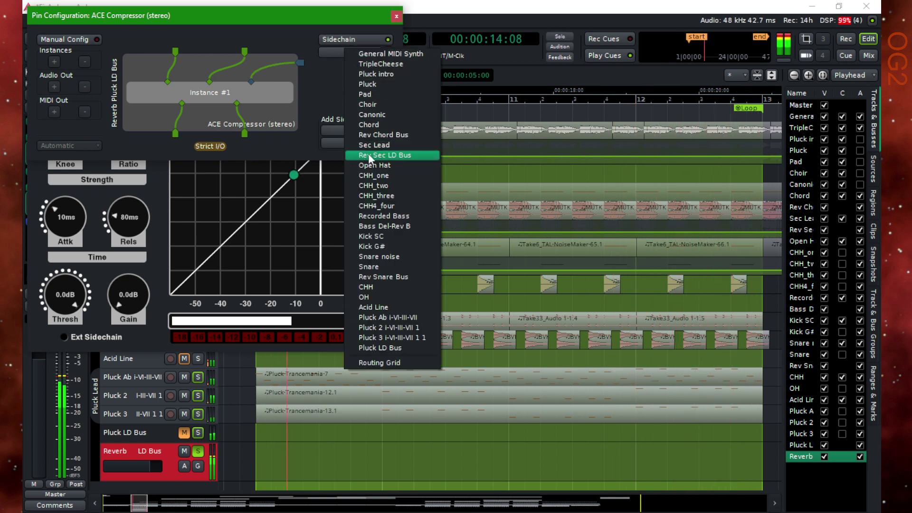
click(398, 234)
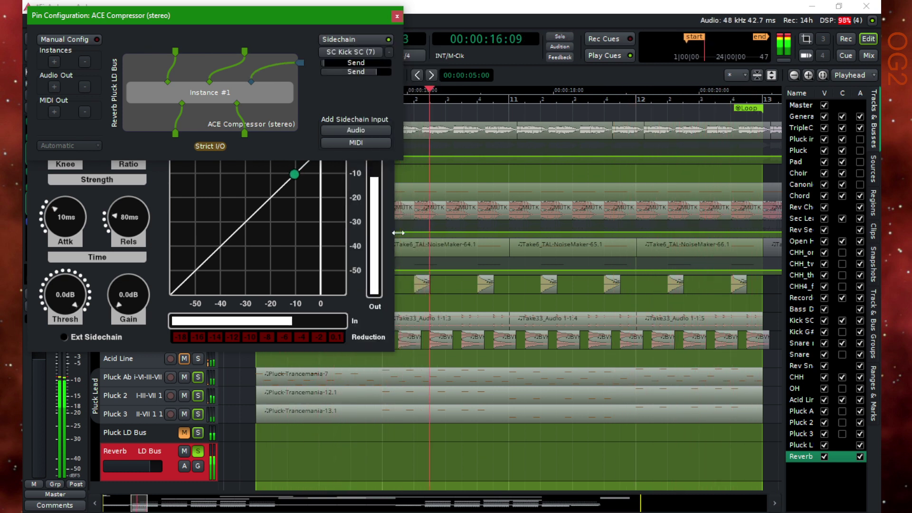
click(397, 16)
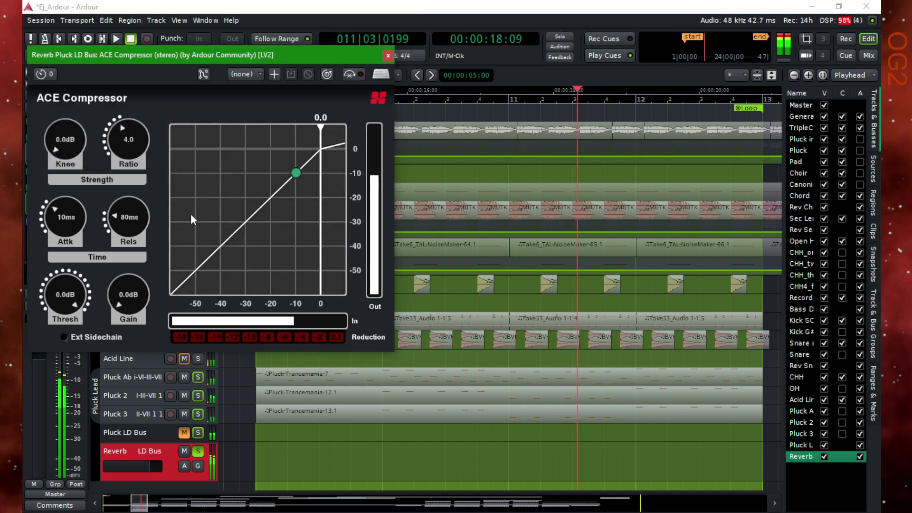
click(64, 338)
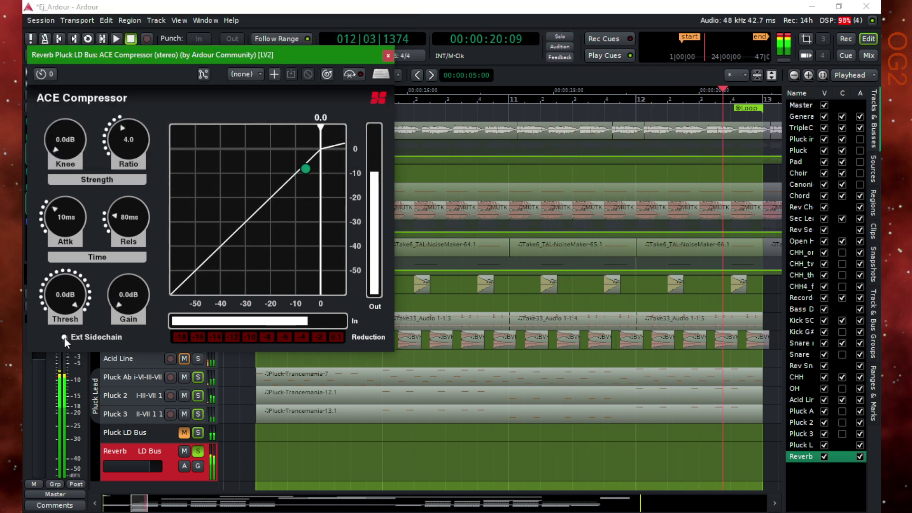
- Set the second compressor's threshold to about -13 dB, its knee to 2.1 dB and its ratio to 2.8
drag(70, 286, 69, 328)
drag(147, 58, 426, 54)
drag(350, 134, 360, 93)
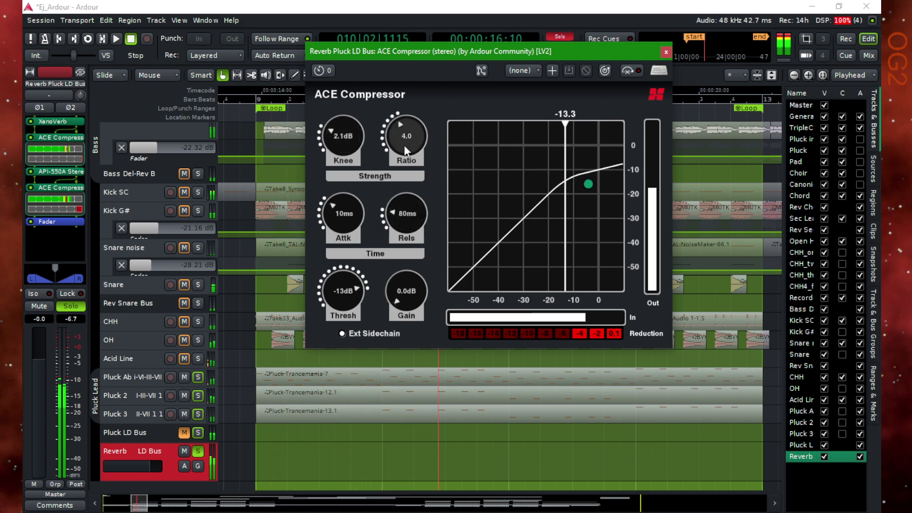
drag(404, 158, 404, 165)
- Set the second compressor's threshold to about -15 dB and its gain to 2.2 dB, and close its window
drag(353, 288, 352, 304)
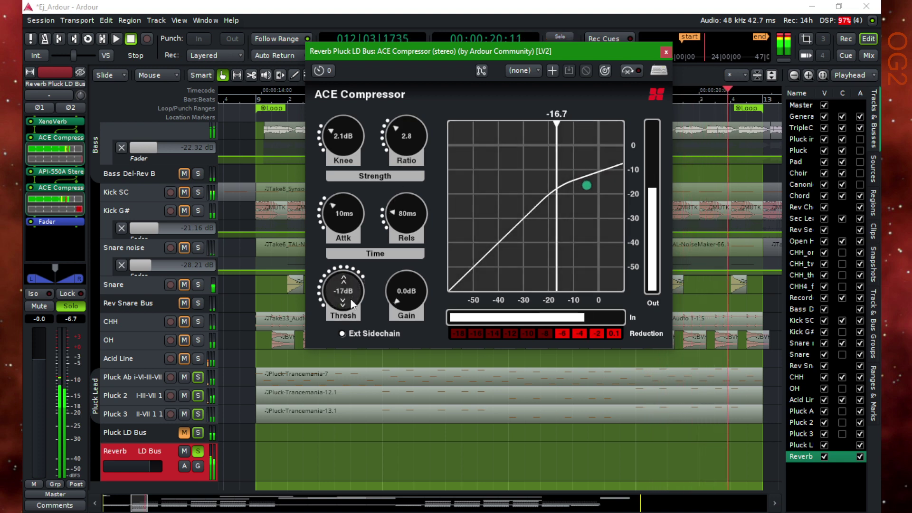
scroll(352, 302, up, 1)
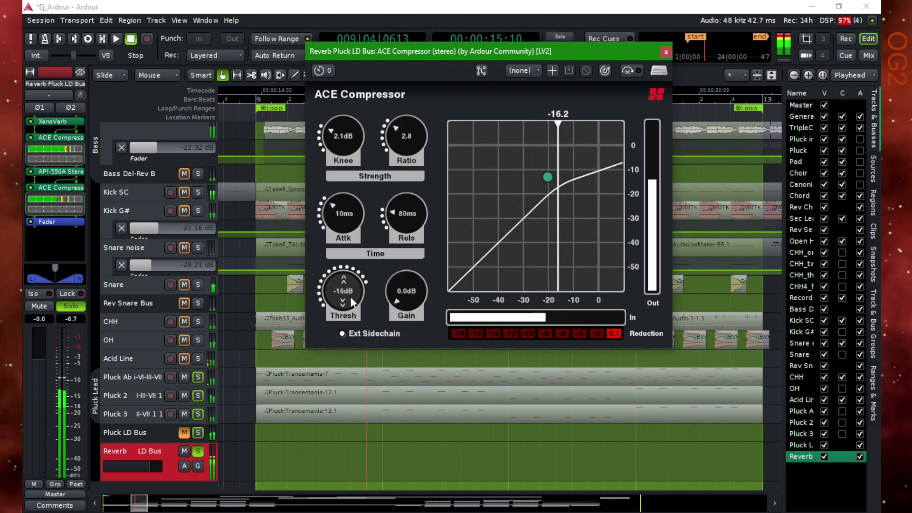
scroll(352, 300, up, 1)
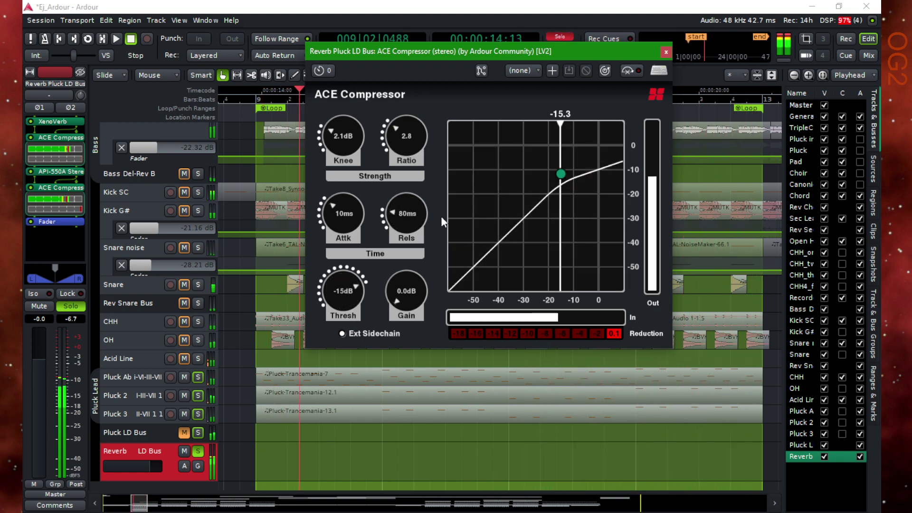
drag(413, 284, 412, 269)
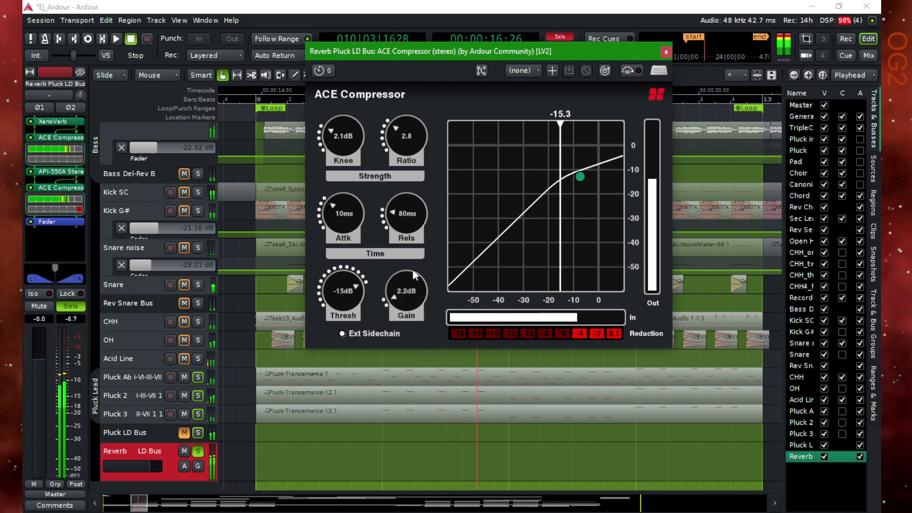
click(667, 52)
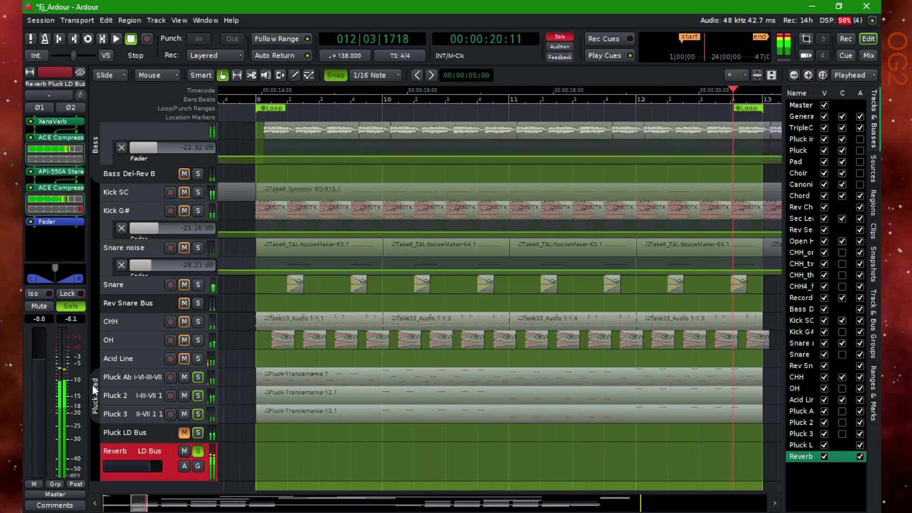
- Unmute the Pluck LD Bus and set the reverb bus fader to -10.0 dB to balance the two
drag(37, 361, 41, 439)
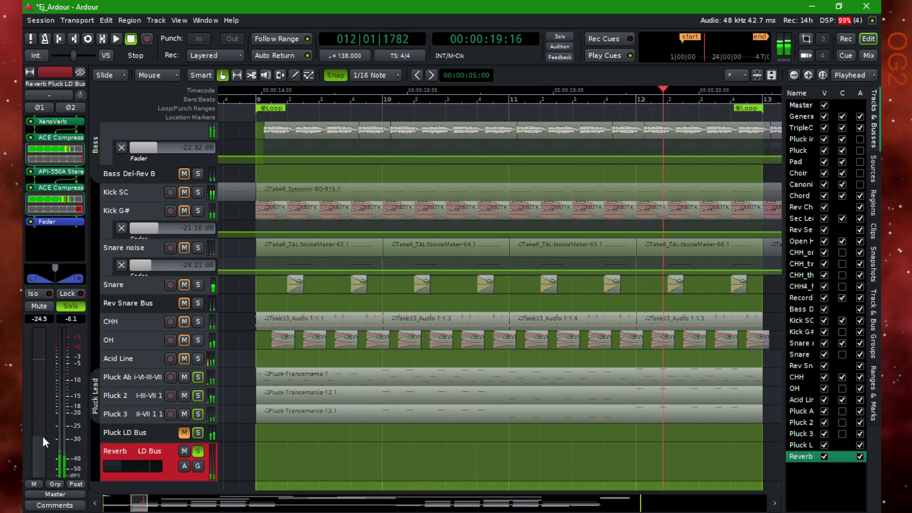
click(184, 432)
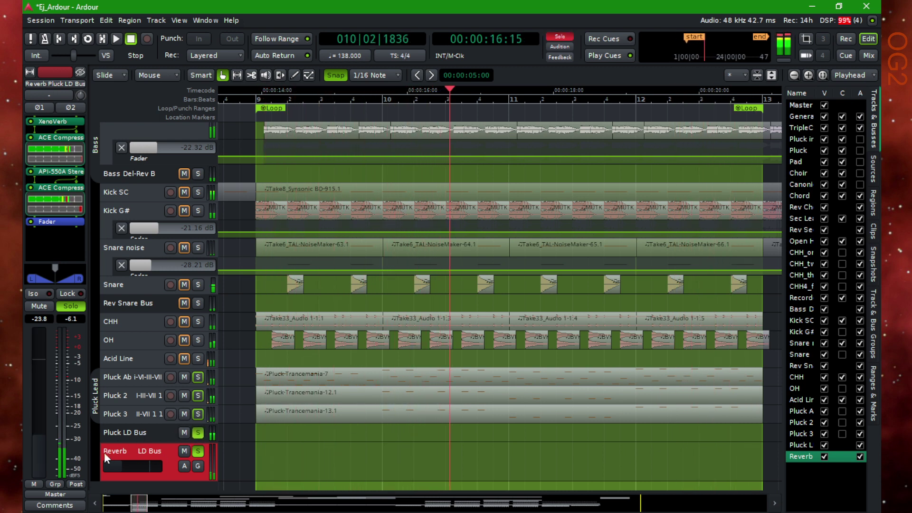
drag(41, 435, 41, 400)
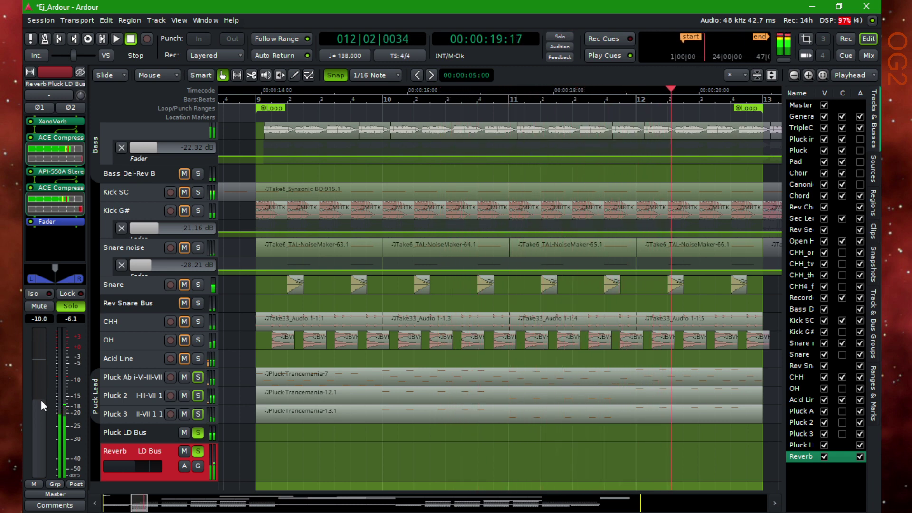
- Take the Pluck LD Bus and its reverb bus out of solo, and toggle the reverb bus's mute in the full mix
click(197, 433)
click(198, 451)
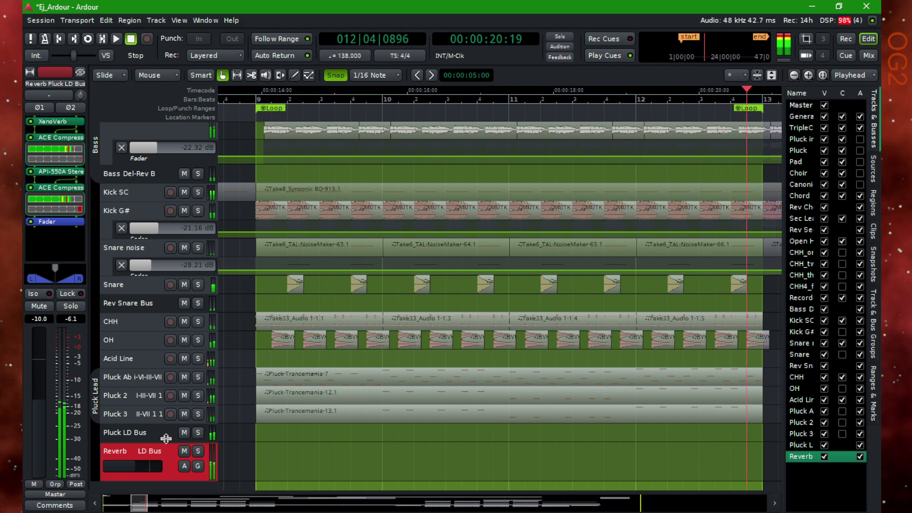
click(140, 430)
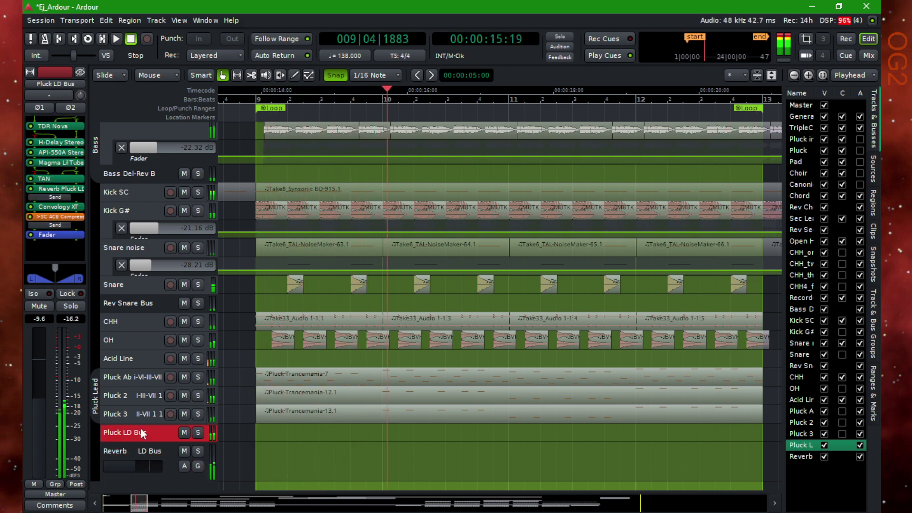
click(184, 452)
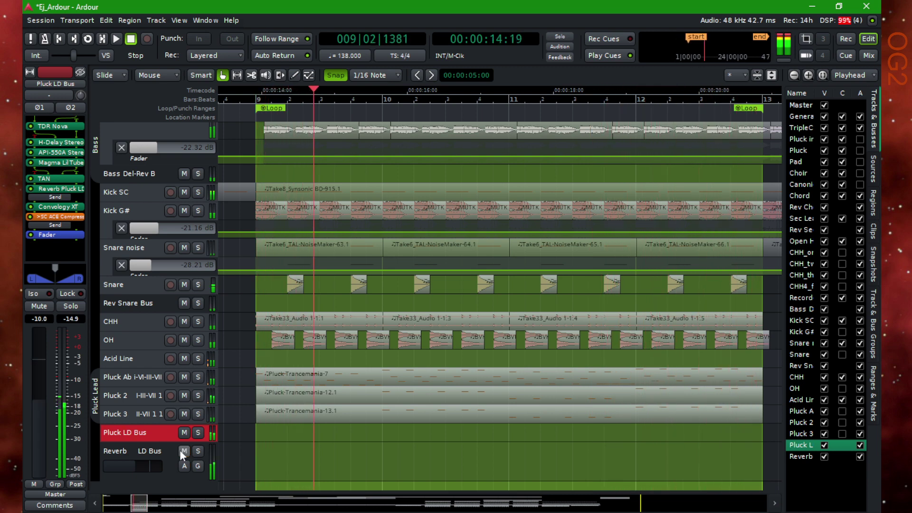
- Select the reverb bus and lower its fader to -13.9 dB
click(142, 455)
drag(39, 400, 39, 411)
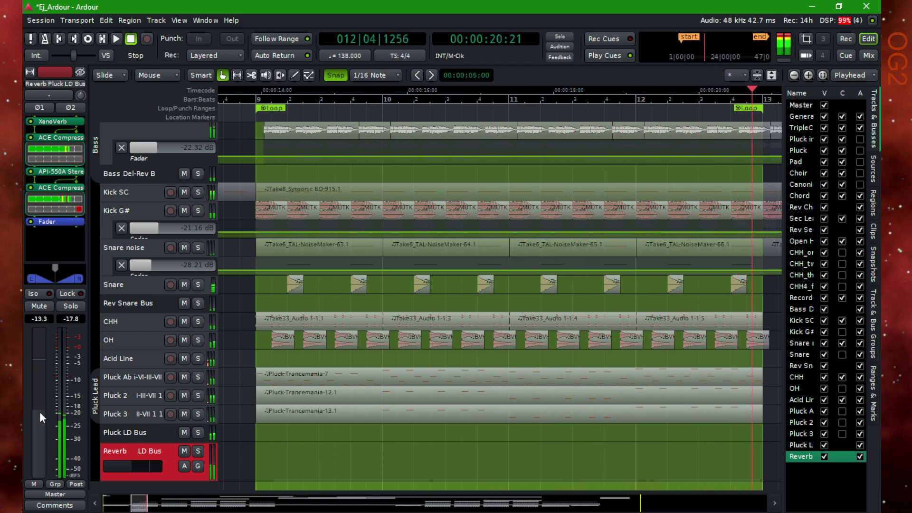
drag(39, 411, 39, 413)
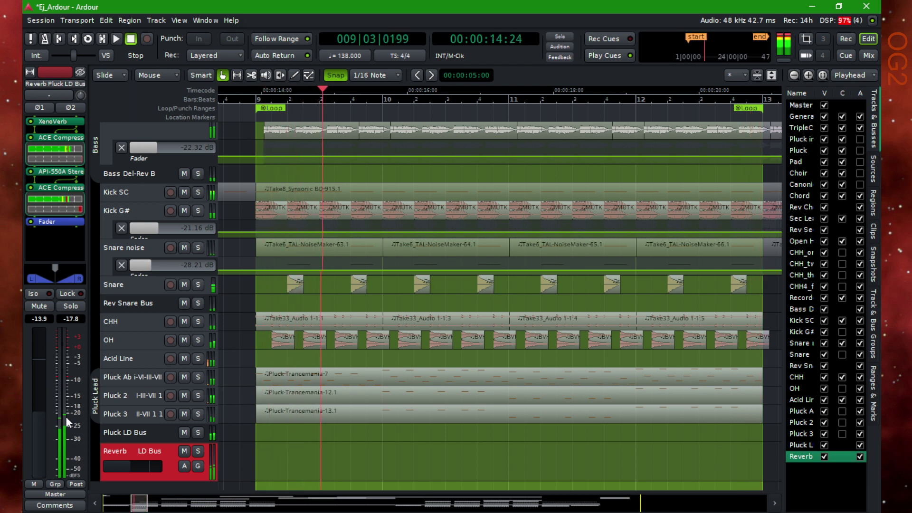
- Audition the pluck lead with its reverb bus in solo, restarting playback from bar 9, and release the solo
click(198, 452)
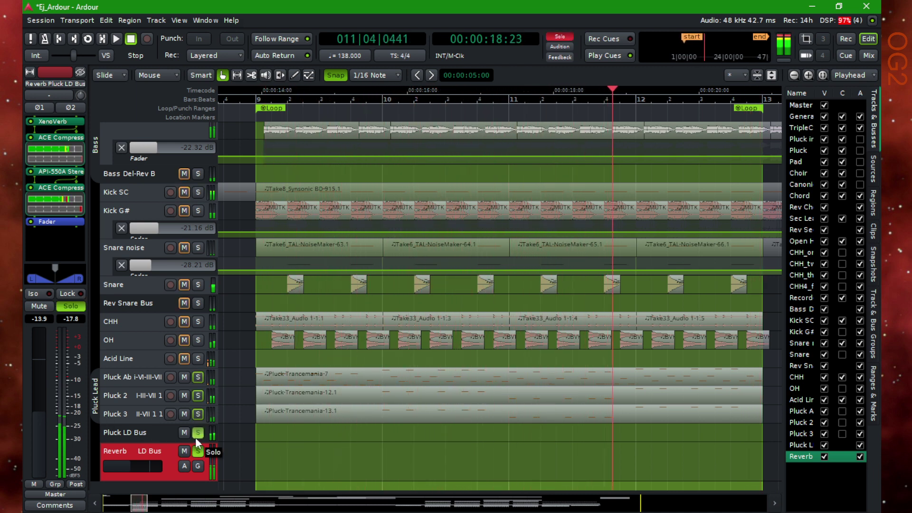
key(space)
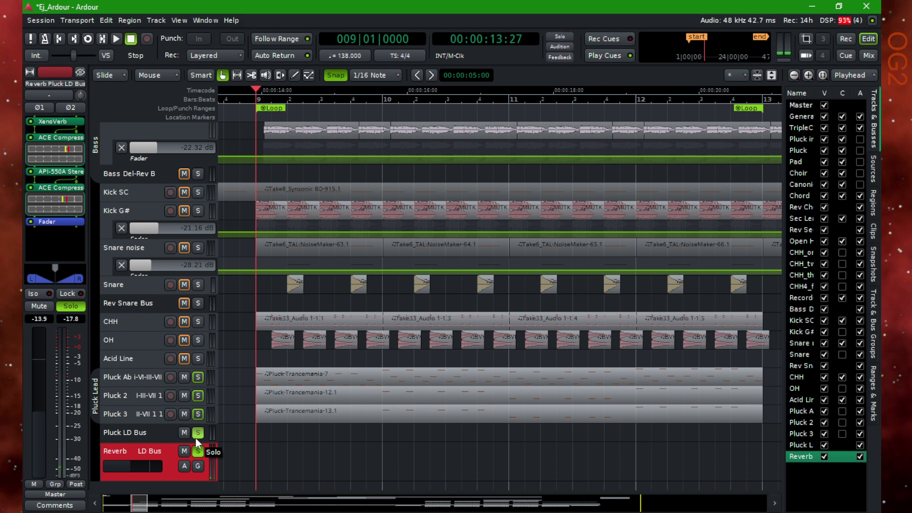
key(space)
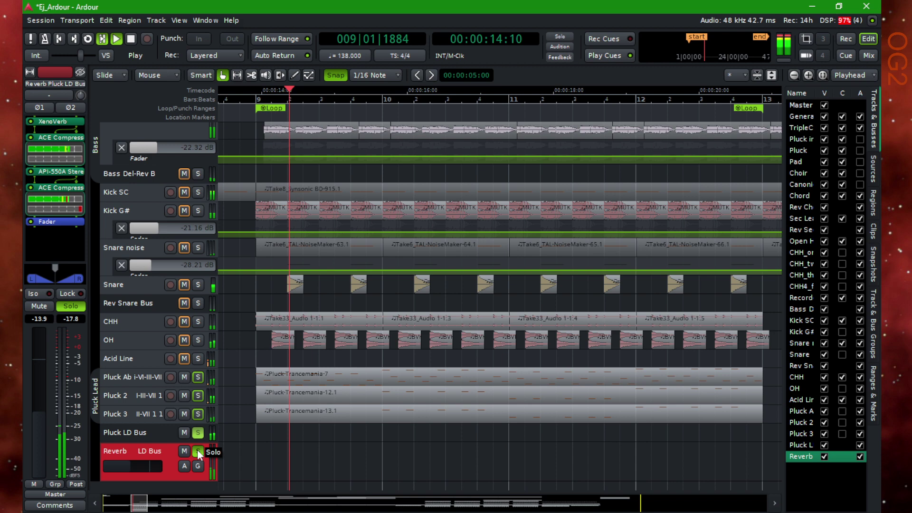
click(197, 449)
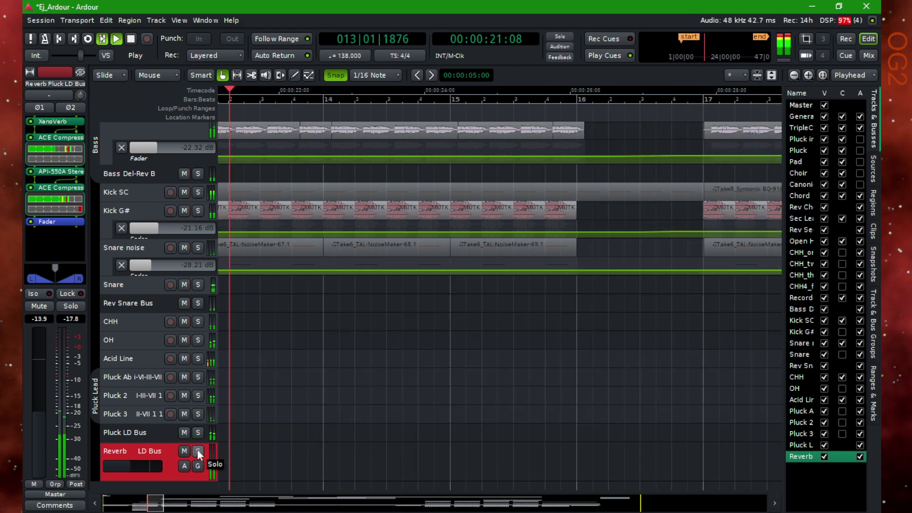
- Audition the full mix by looping the section from bar 9 to 13, and stop playback
key(space)
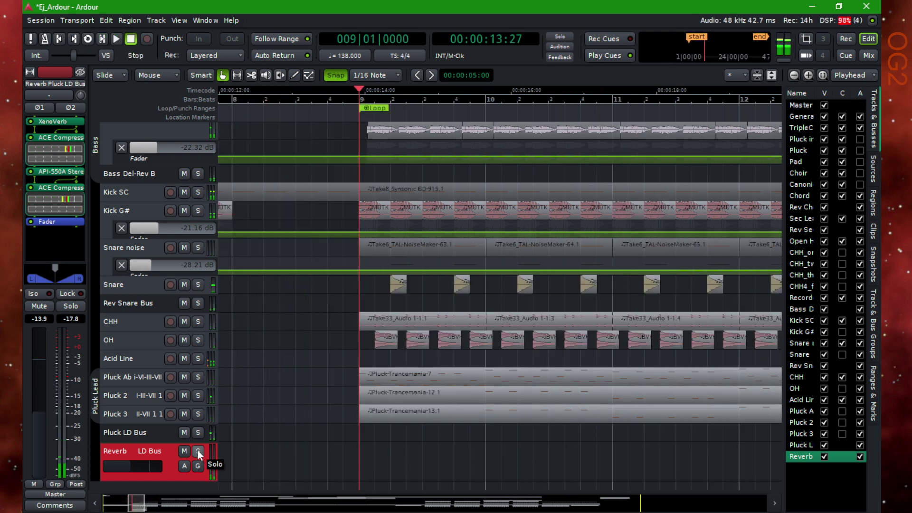
key(l)
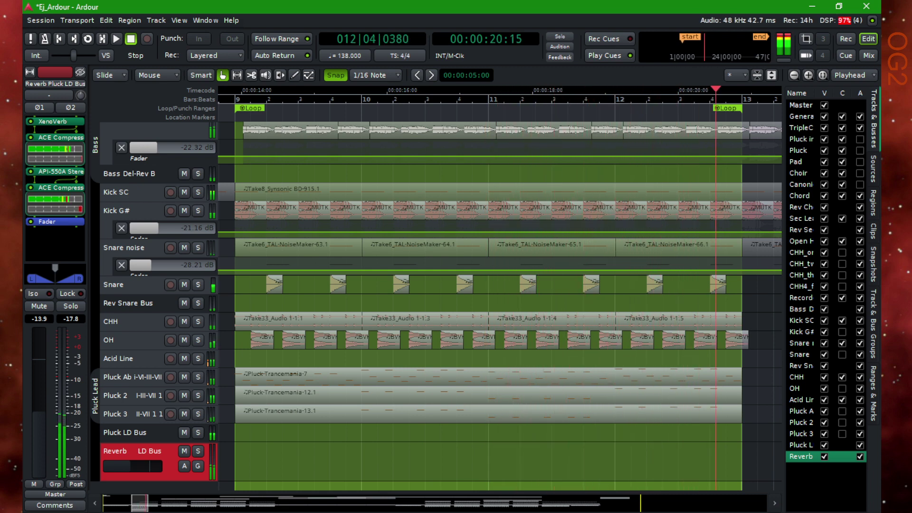
key(space)
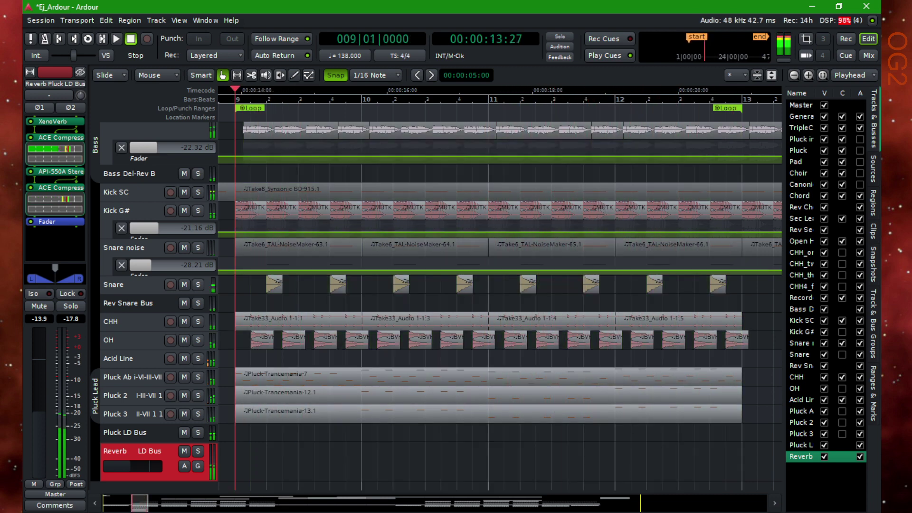